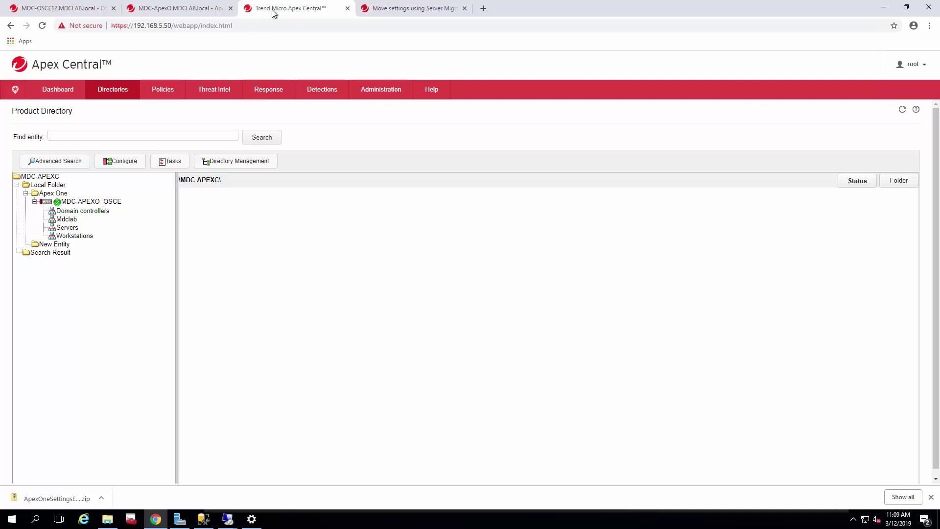
Step: Switch to the Apex One console to view its Agent Management domains and the empty Workstations group
left_click(181, 9)
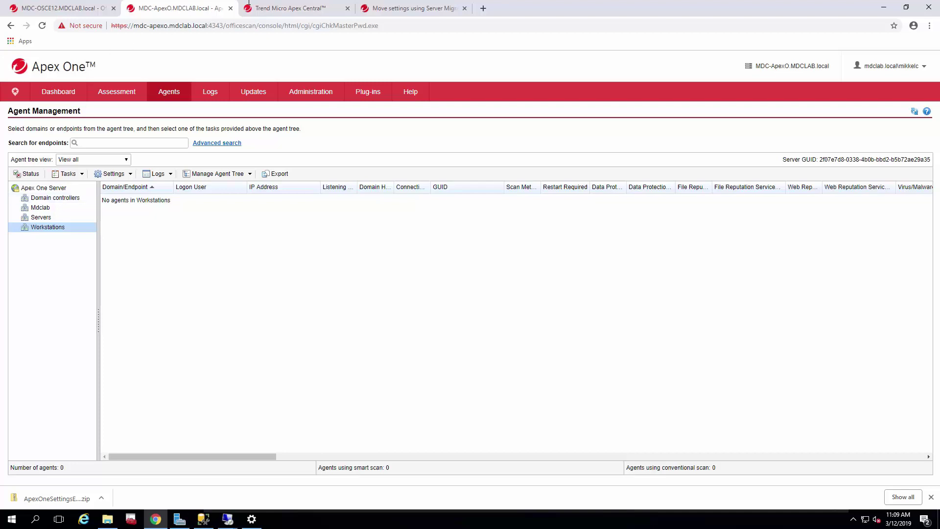
Step: Return to the Apex Central Product Directory and bring up the Policies menu
left_click(273, 12)
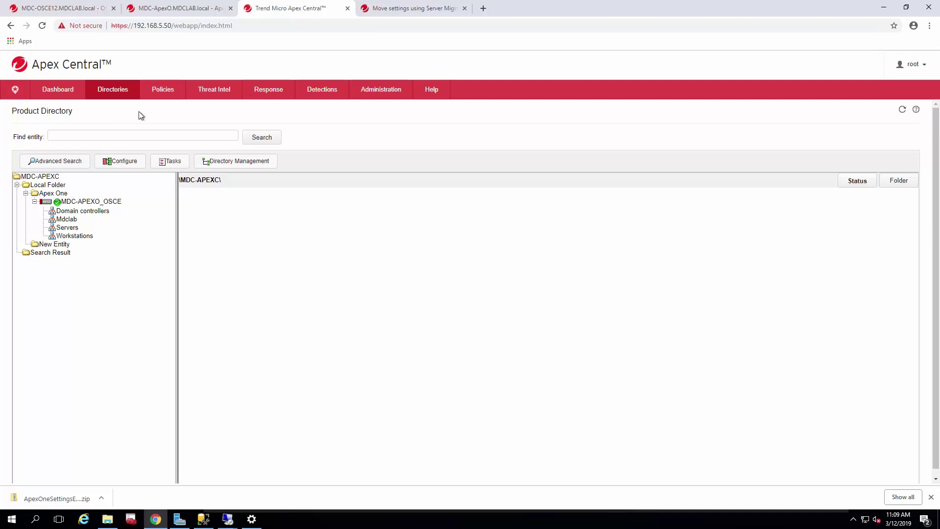
mouse_move(162, 92)
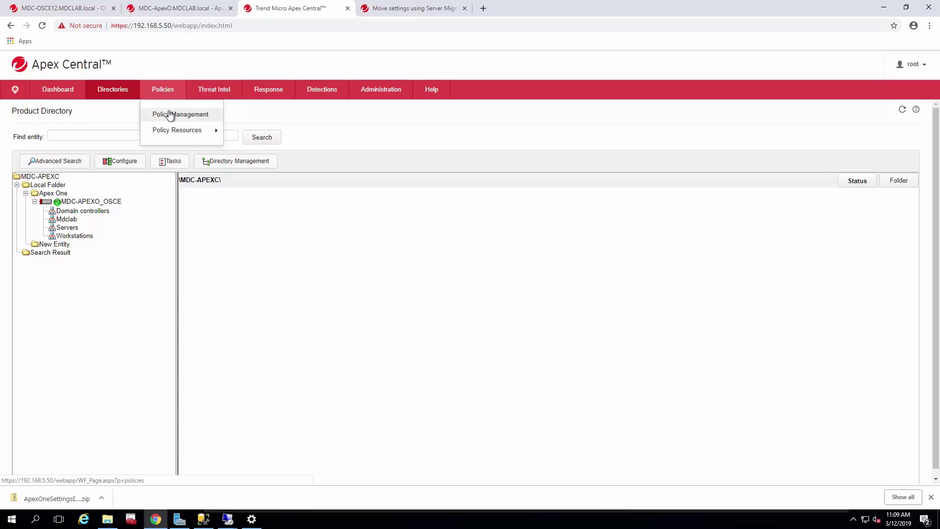
Step: In Policy Management, import the agent policies from ApexOne_Agent_Policies.zip
left_click(170, 114)
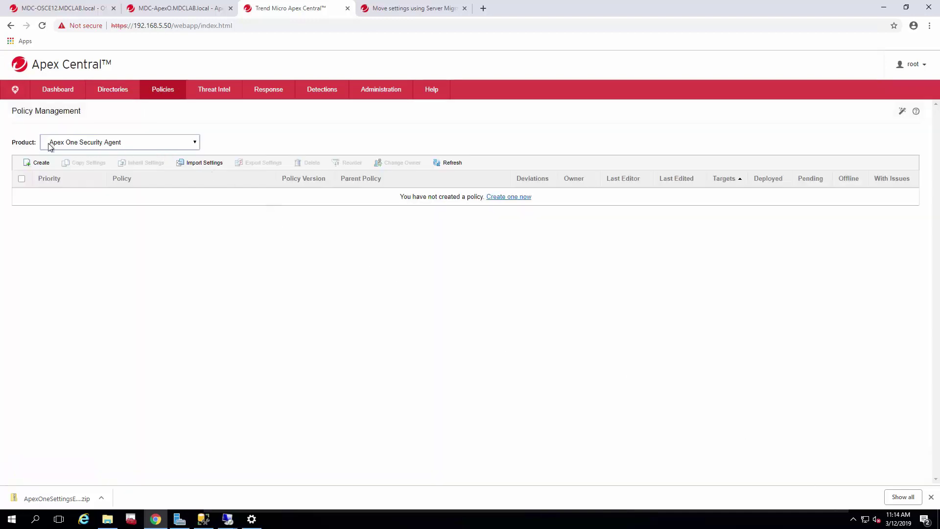
left_click(200, 163)
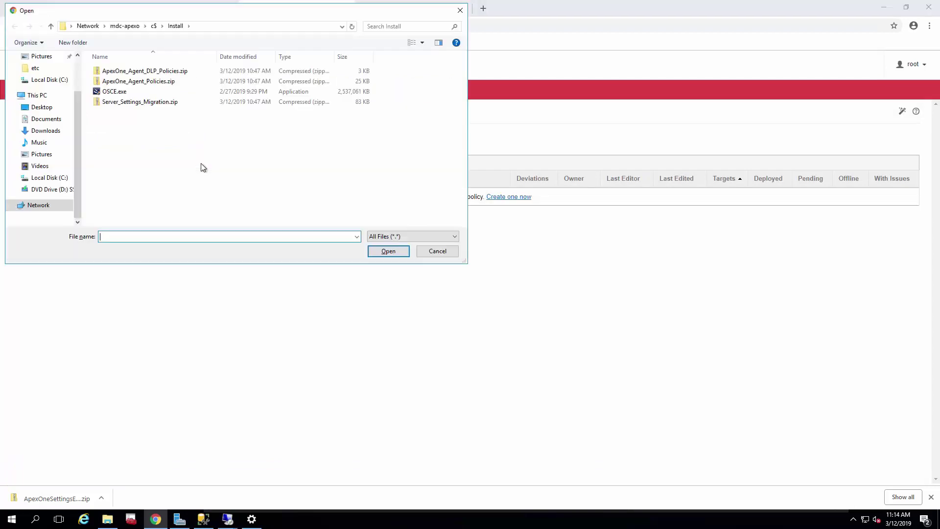
left_click(151, 82)
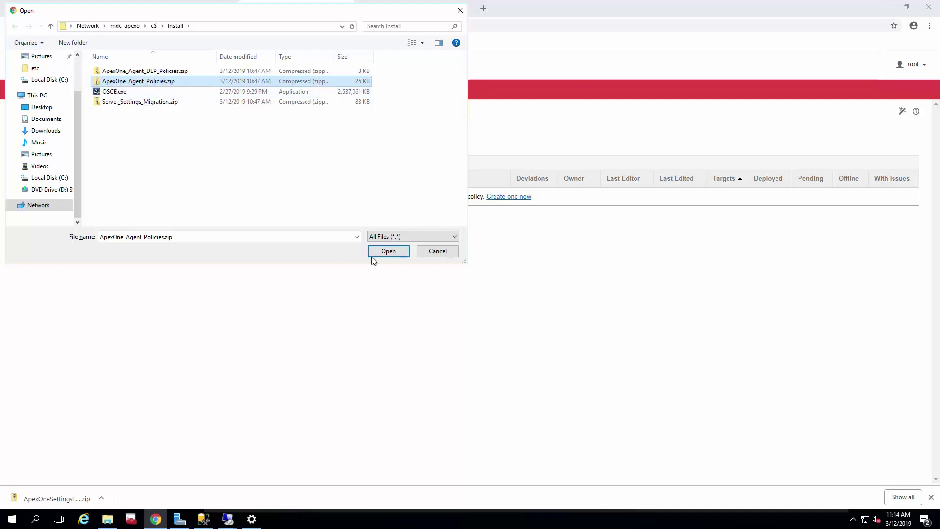
left_click(388, 251)
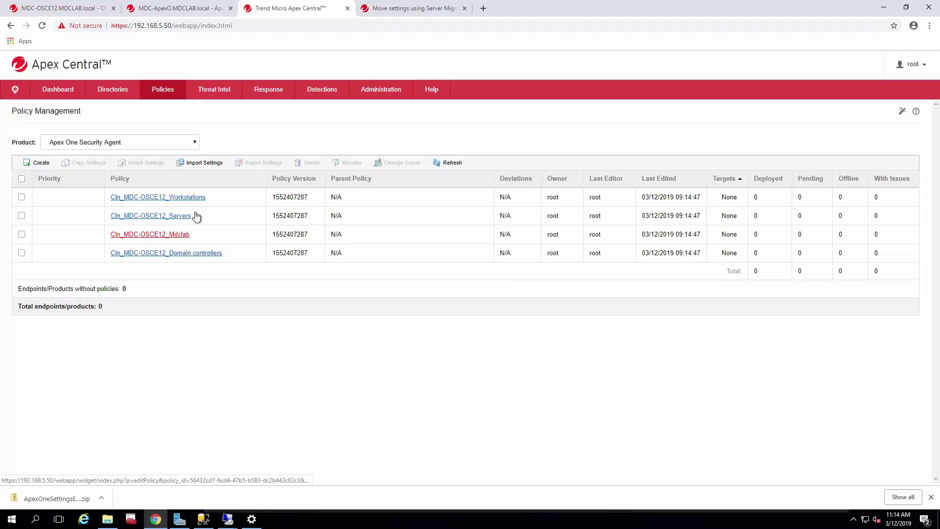
Step: Open the imported Workstations policy and strip the Cln_ prefix so it is named Workstations
left_click(173, 198)
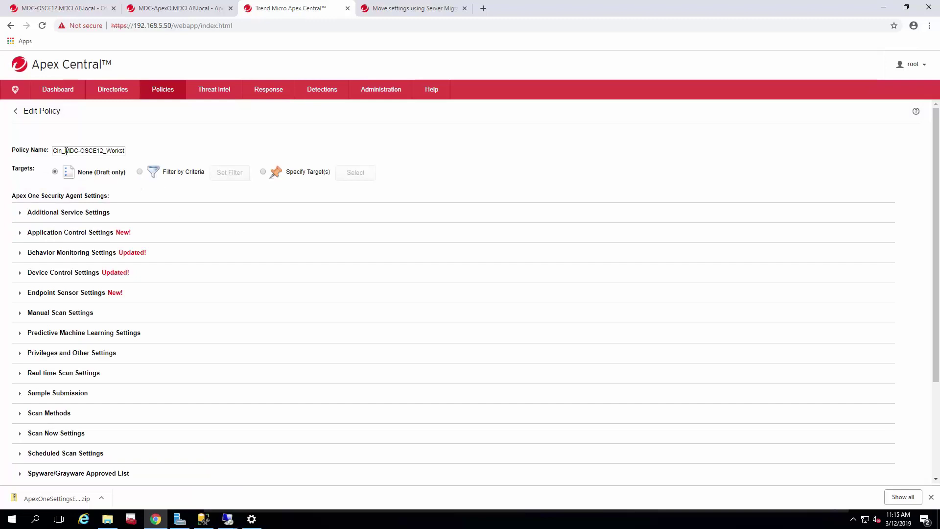
left_click_drag(66, 151, 15, 151)
key("Delete")
key("Delete")
key("Delete")
key("Delete")
key("Delete")
key("Delete")
key("Delete")
key("Delete")
key("Delete")
key("Delete")
key("Delete")
key("Delete")
key("Delete")
type("W")
Step: Target the policy by directory criteria to the MDC-APEXO_OSCE Workstations folder and save the filter
left_click(230, 173)
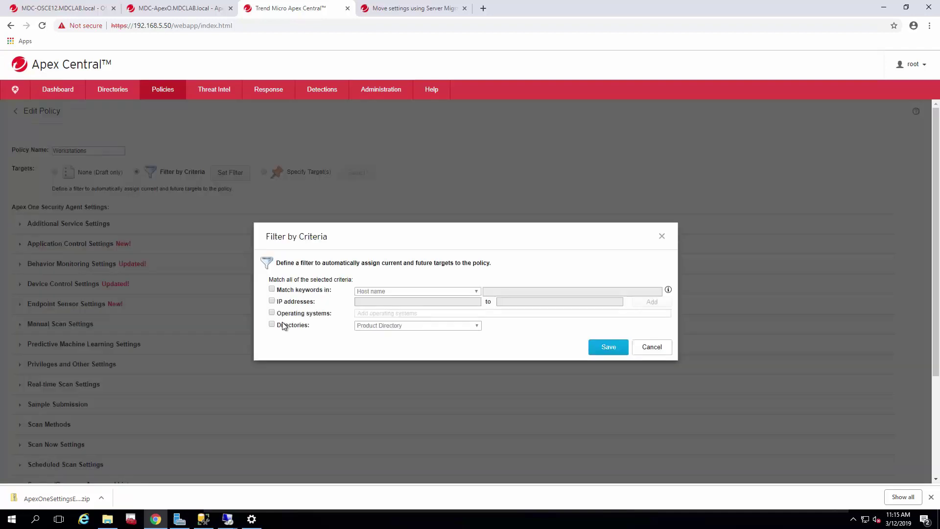
left_click(271, 324)
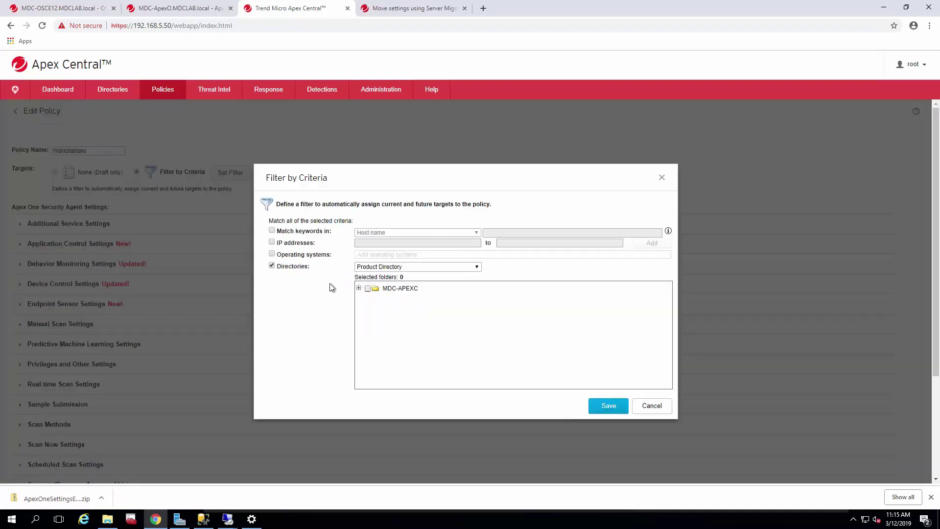
left_click(359, 288)
left_click(367, 299)
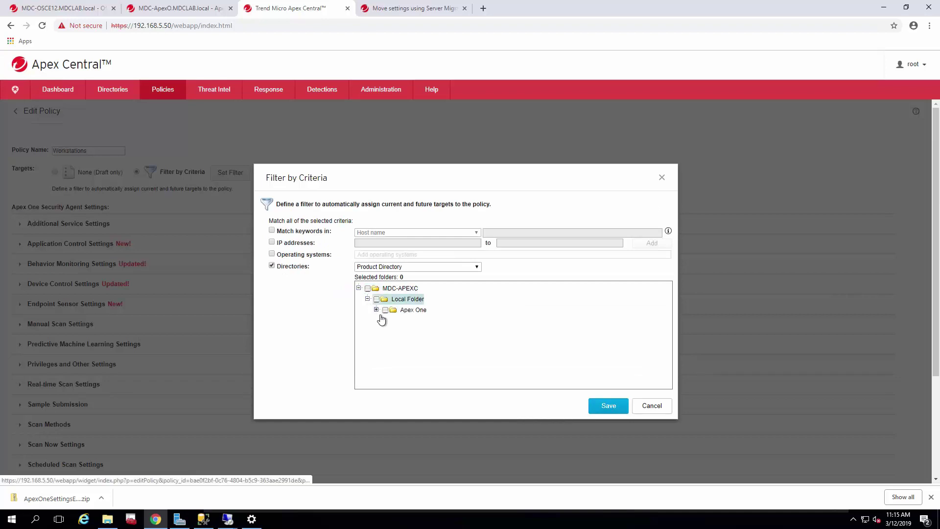
left_click(376, 309)
left_click(385, 320)
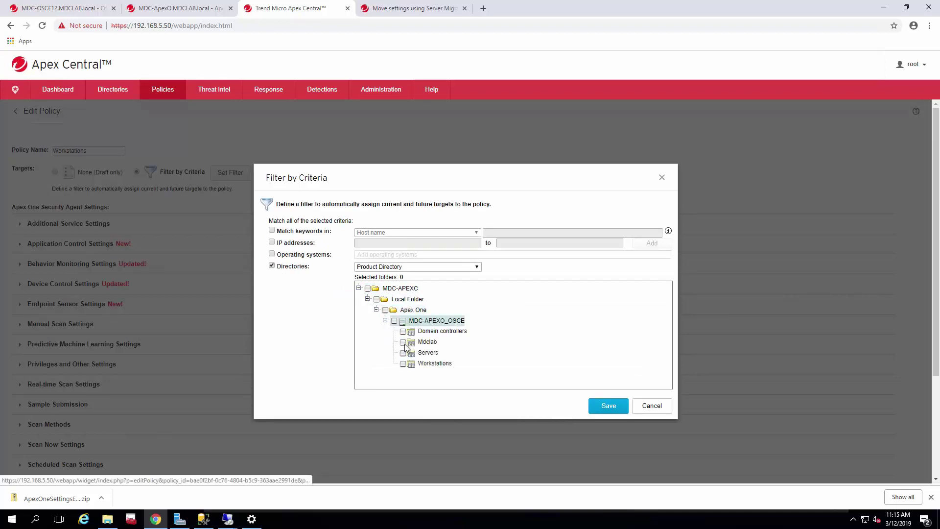
left_click(403, 364)
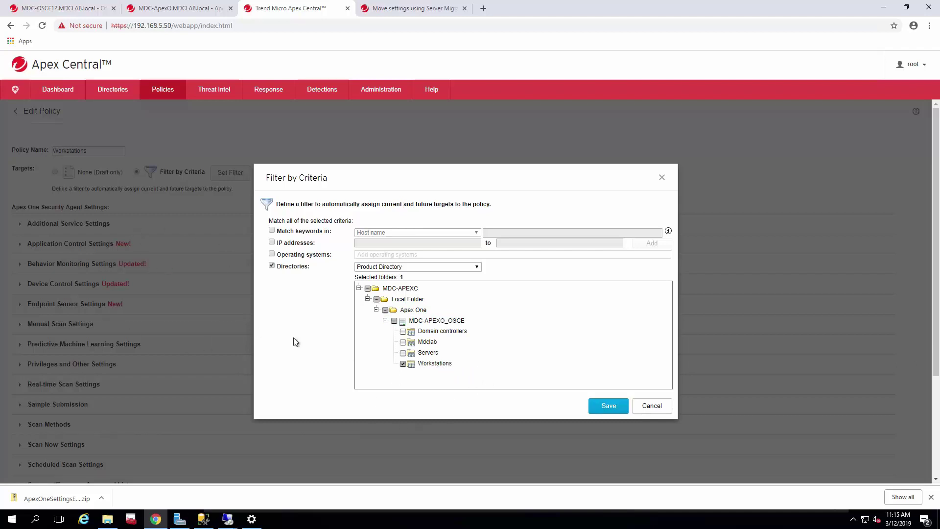
left_click(607, 406)
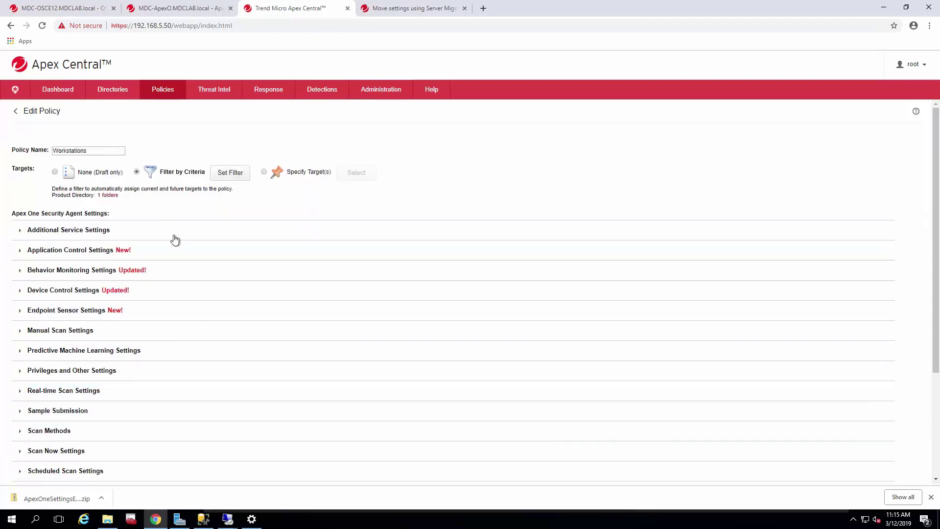
scroll(175, 283, "down", 1)
scroll(175, 283, "down", 2)
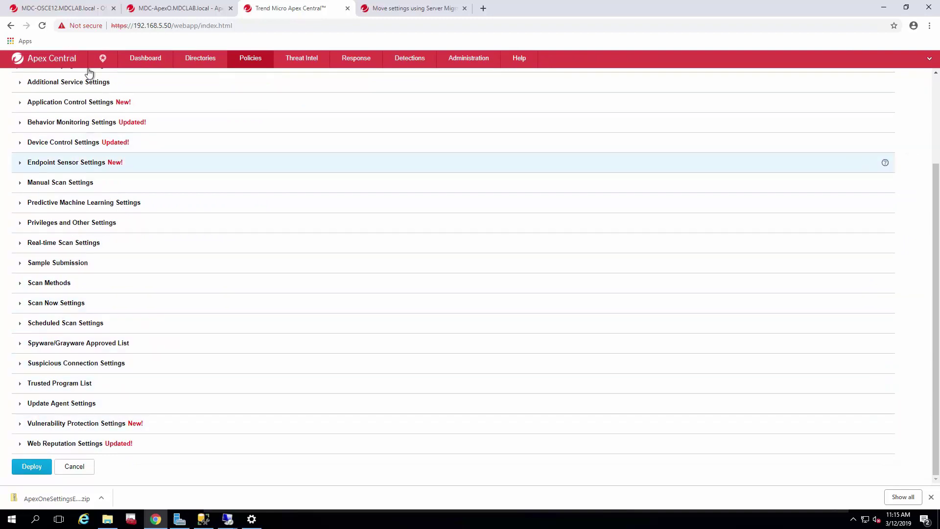
scroll(84, 203, "up", 3)
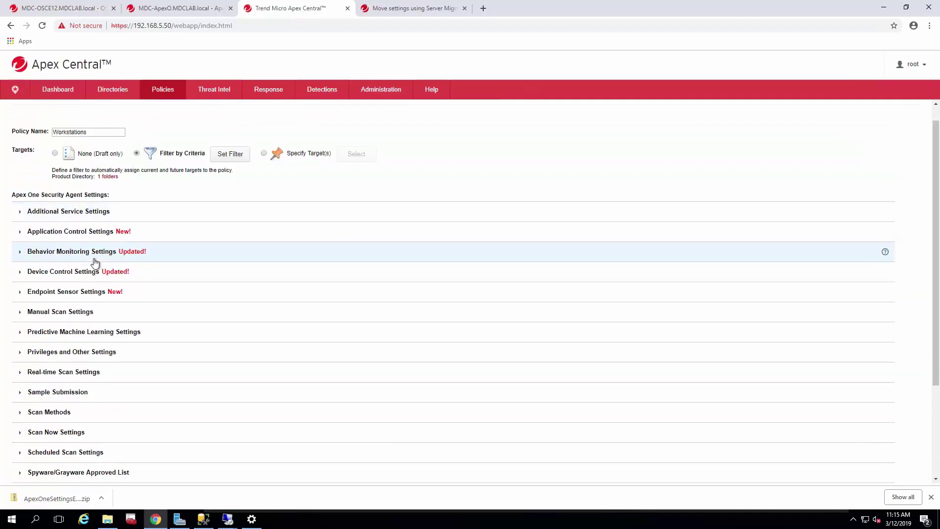
scroll(96, 267, "down", 3)
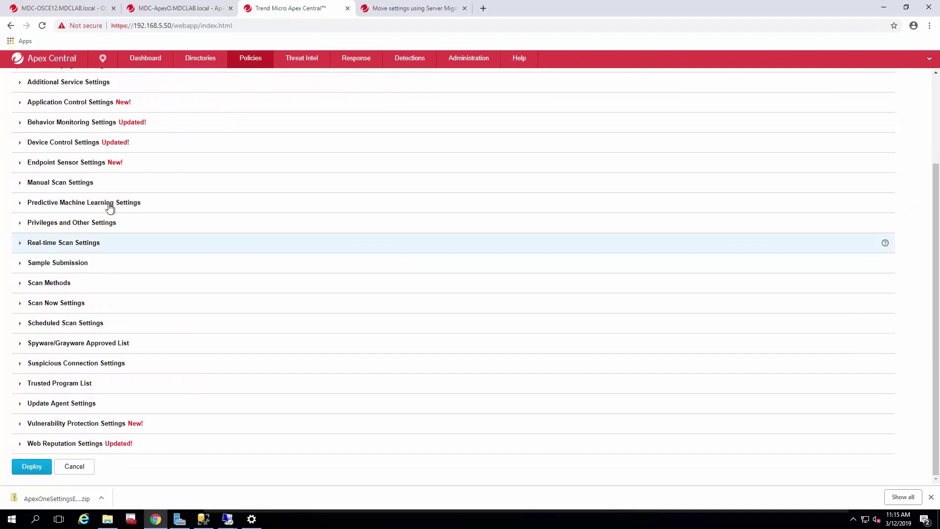
Step: Deploy the Workstations policy and check its priority 1 listing with filtered targets
left_click(29, 465)
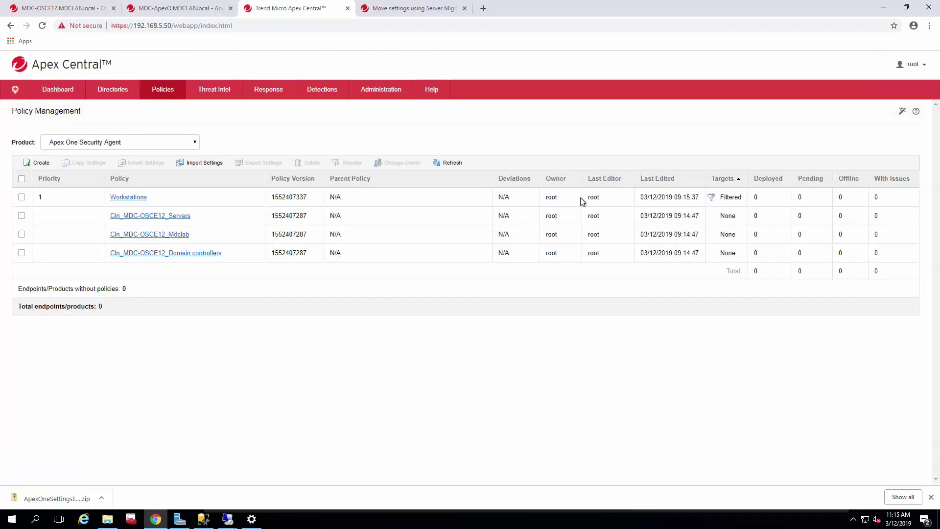
mouse_move(719, 204)
left_click_drag(720, 204, 743, 203)
left_click_drag(506, 206, 619, 203)
left_click_drag(331, 200, 607, 199)
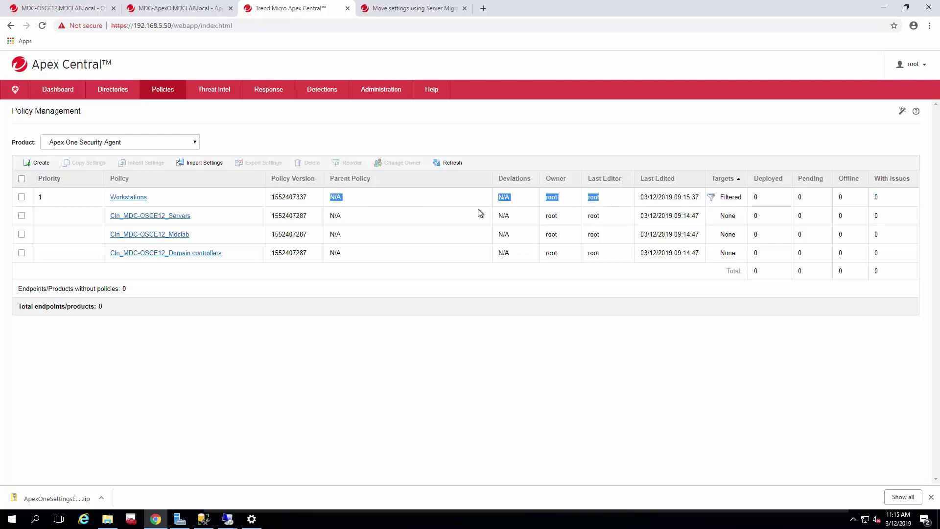